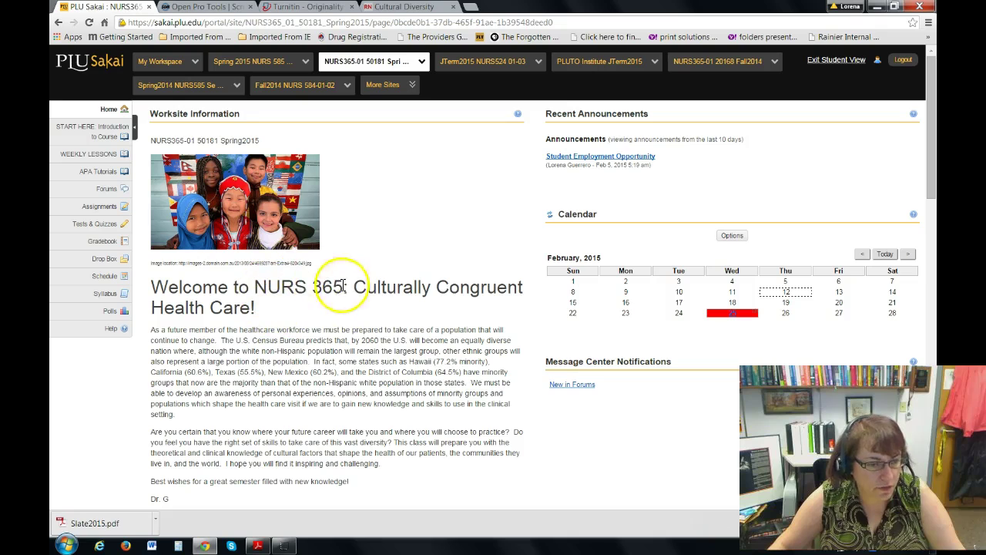
# - Go to the APA Tutorials page of the NURS365 Sakai course site
pyautogui.click(81, 177)
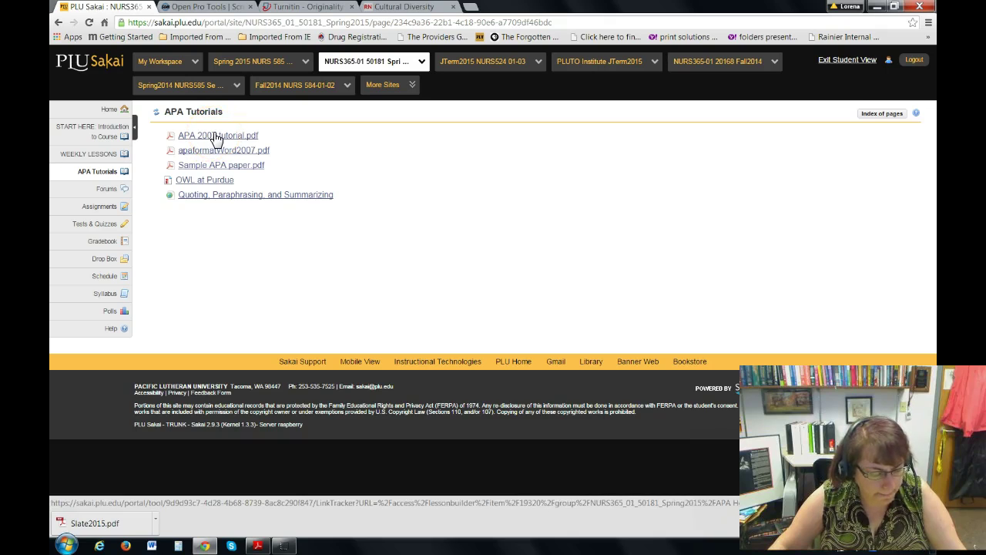
# - Open the APA 2007 tutorial PDF, reloading it after it fails to load
pyautogui.click(215, 136)
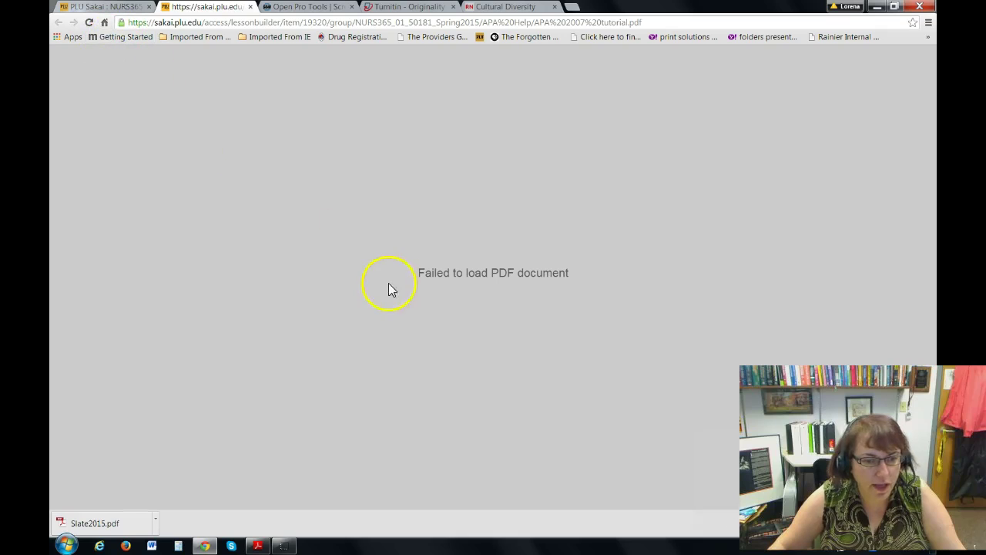
pyautogui.click(88, 22)
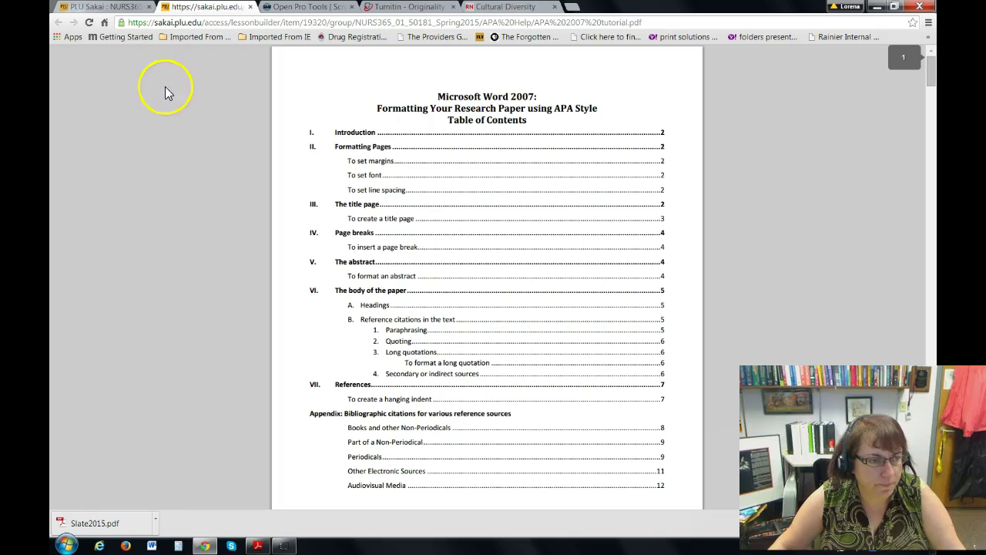
pyautogui.click(100, 8)
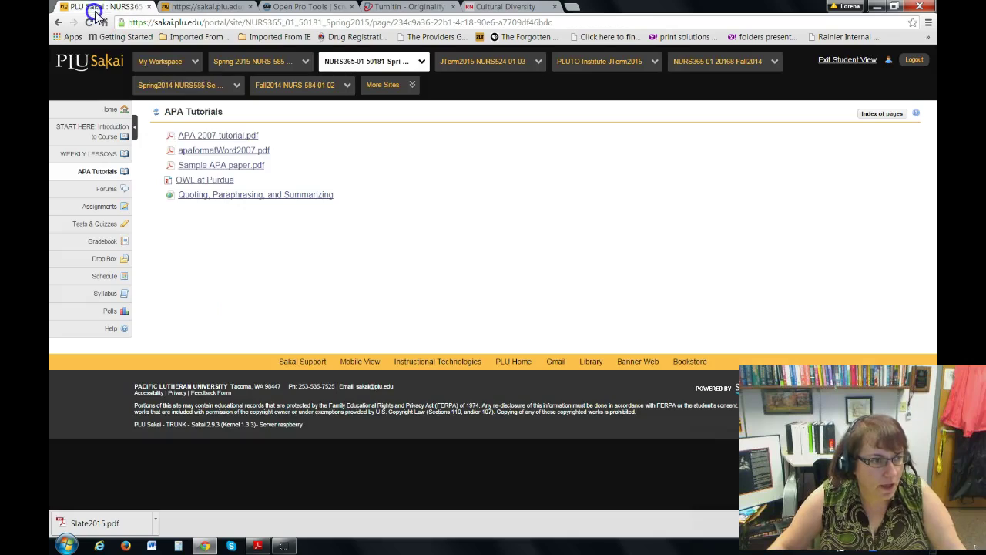
# - Open the apaformatWord2007 guide and Sample APA paper PDFs, reloading each failed load
pyautogui.click(199, 152)
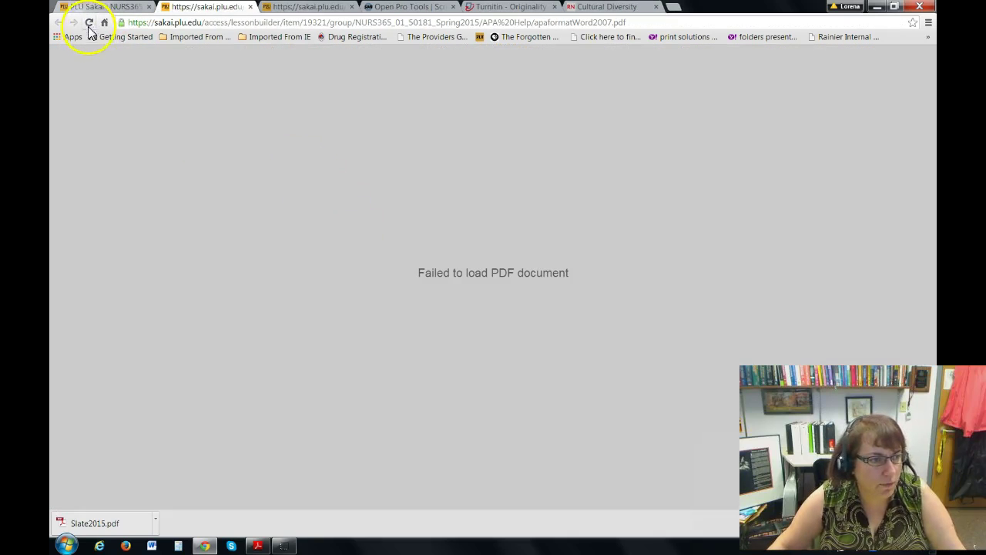
pyautogui.click(88, 22)
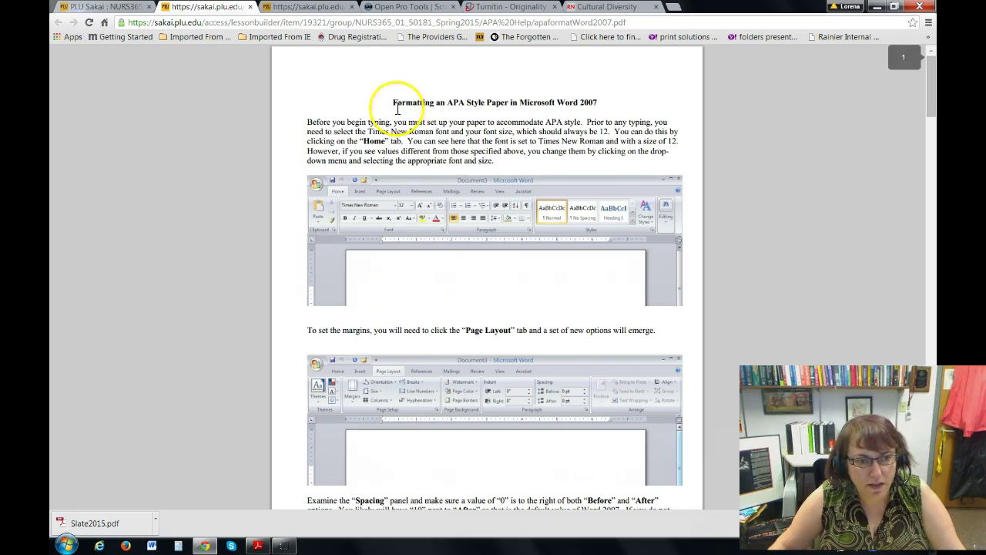
pyautogui.click(119, 10)
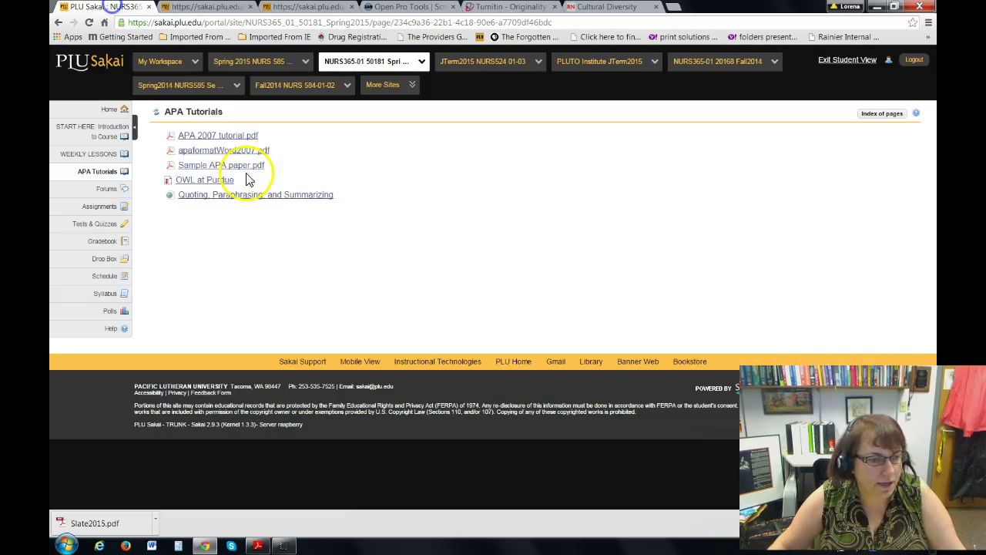
pyautogui.click(198, 162)
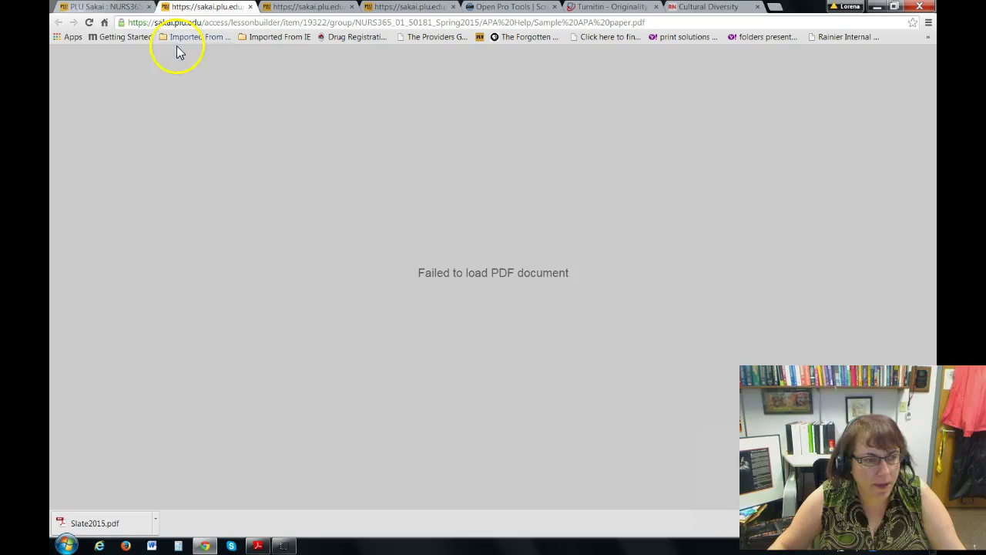
pyautogui.click(88, 22)
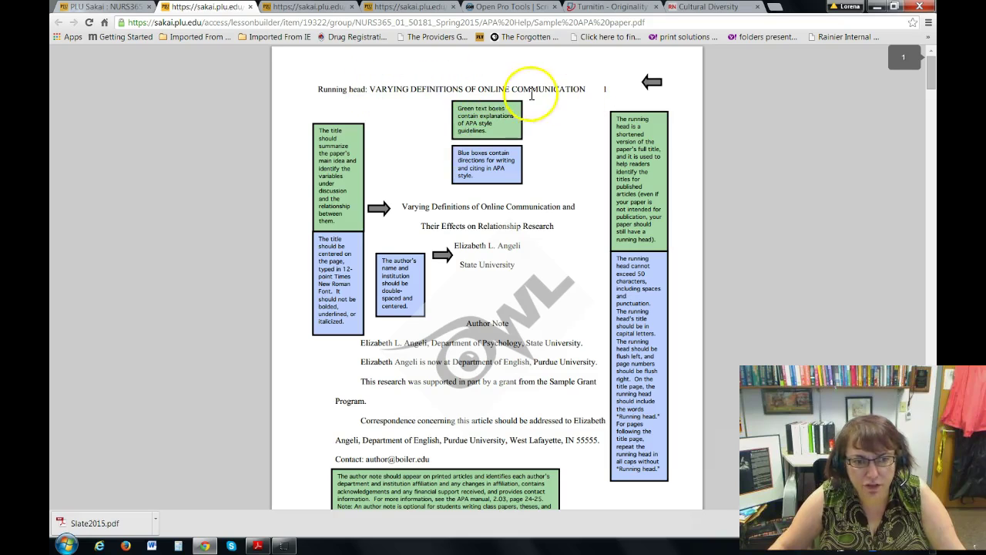
# - Open Purdue OWL's APA General Format guide and the Quoting, Paraphrasing, and Summarizing handout
pyautogui.click(96, 10)
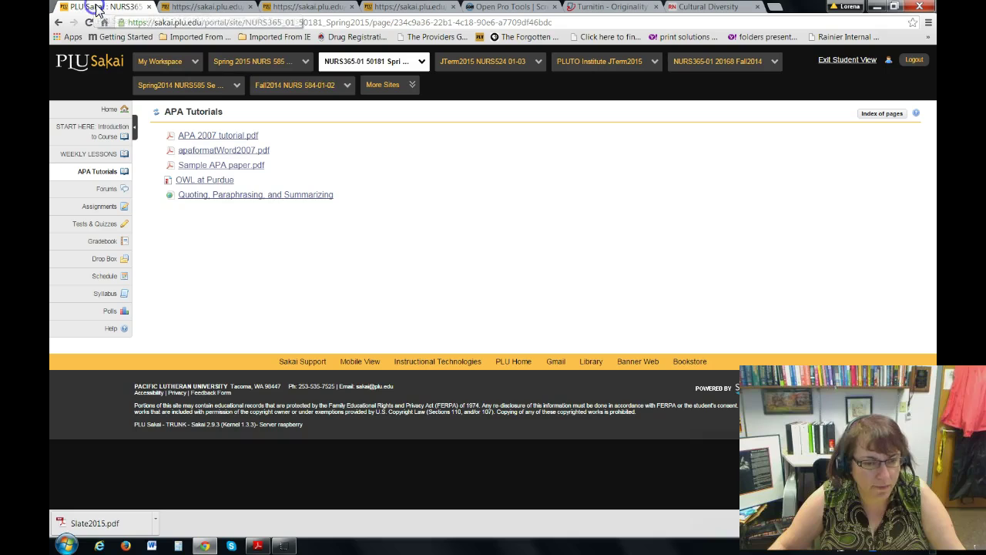
pyautogui.click(205, 182)
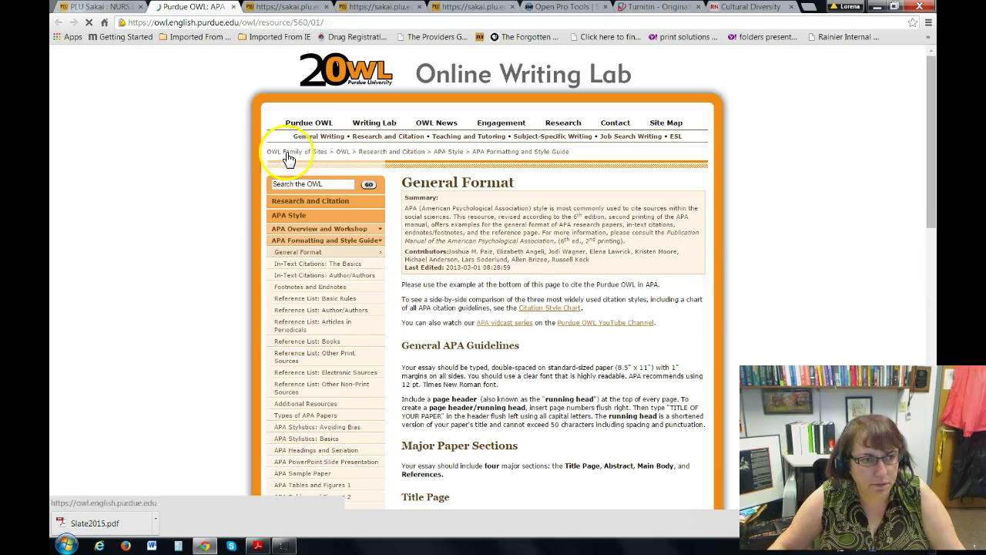
pyautogui.click(90, 11)
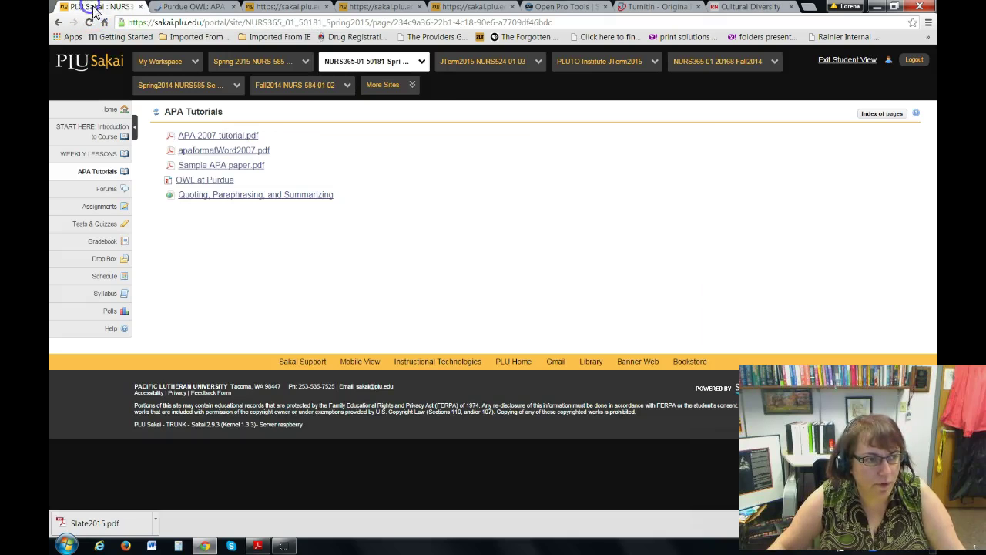
pyautogui.click(202, 198)
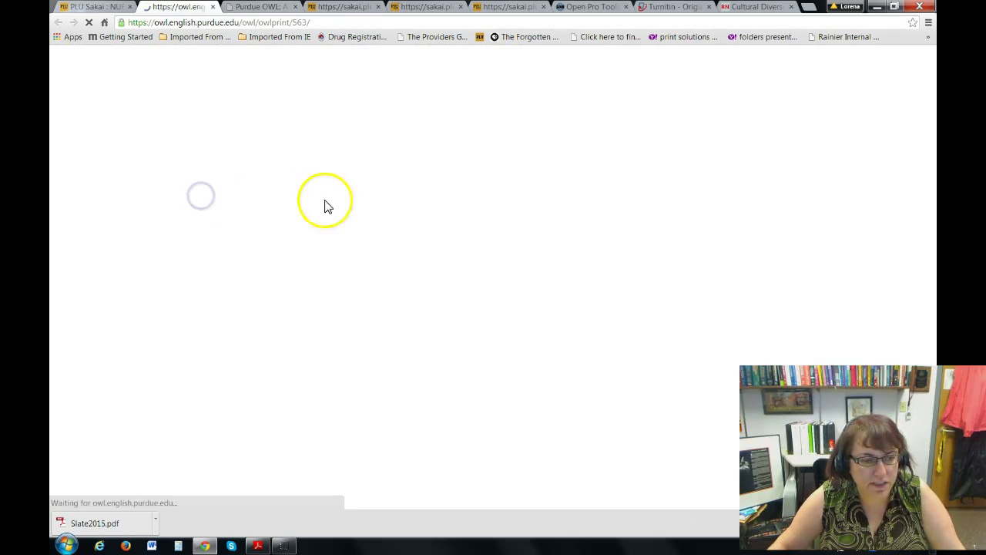
pyautogui.click(94, 7)
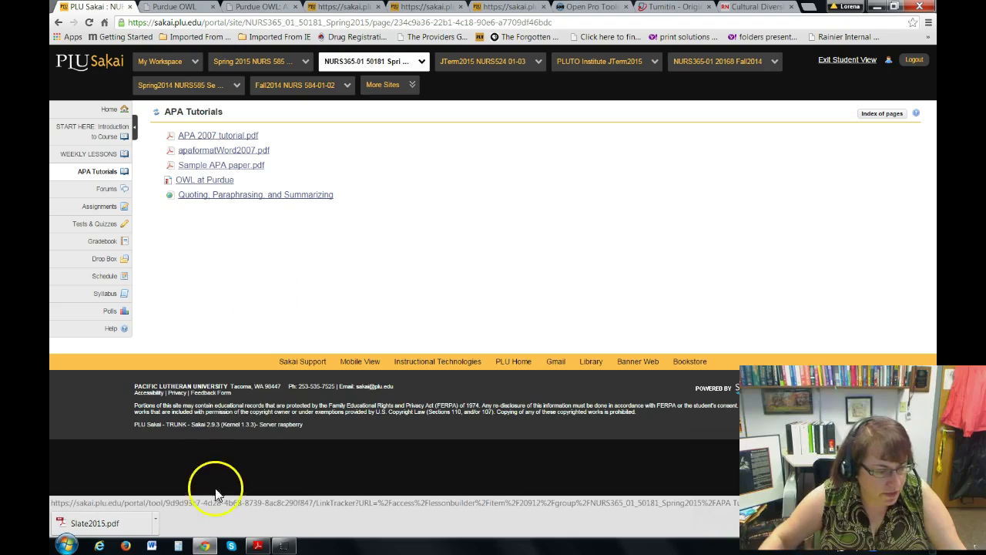
# - Launch Word 2010 and place the cursor in the blank Document1 page
pyautogui.click(151, 548)
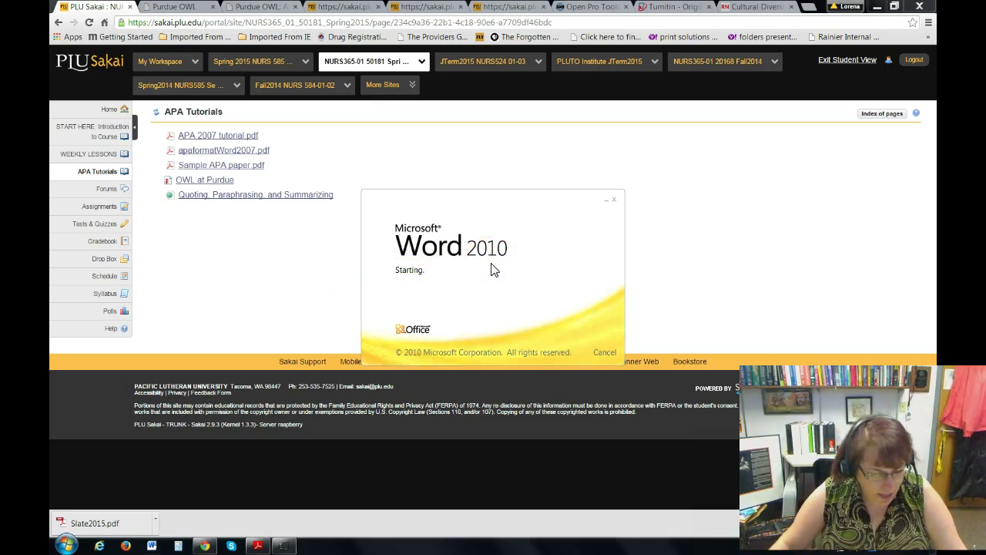
pyautogui.click(471, 266)
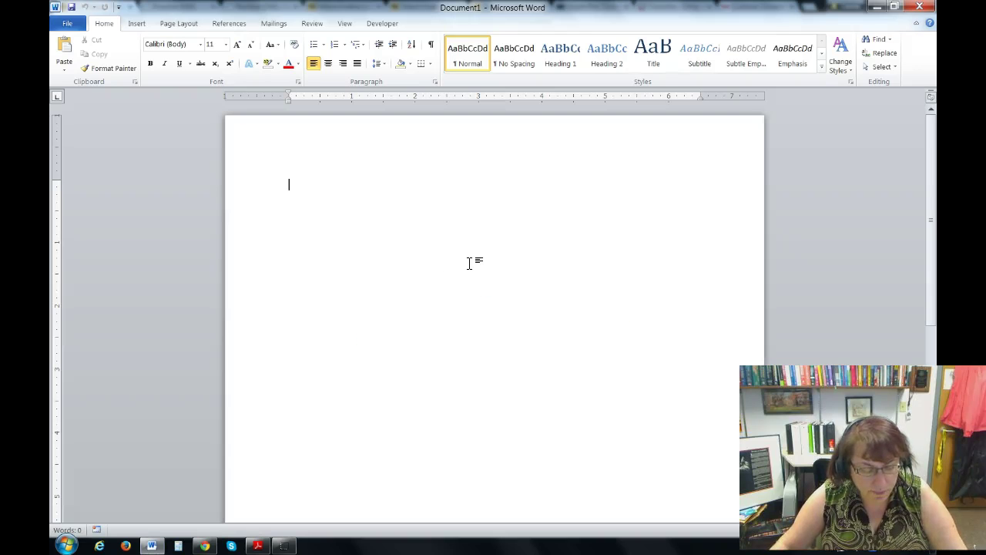
pyautogui.click(412, 231)
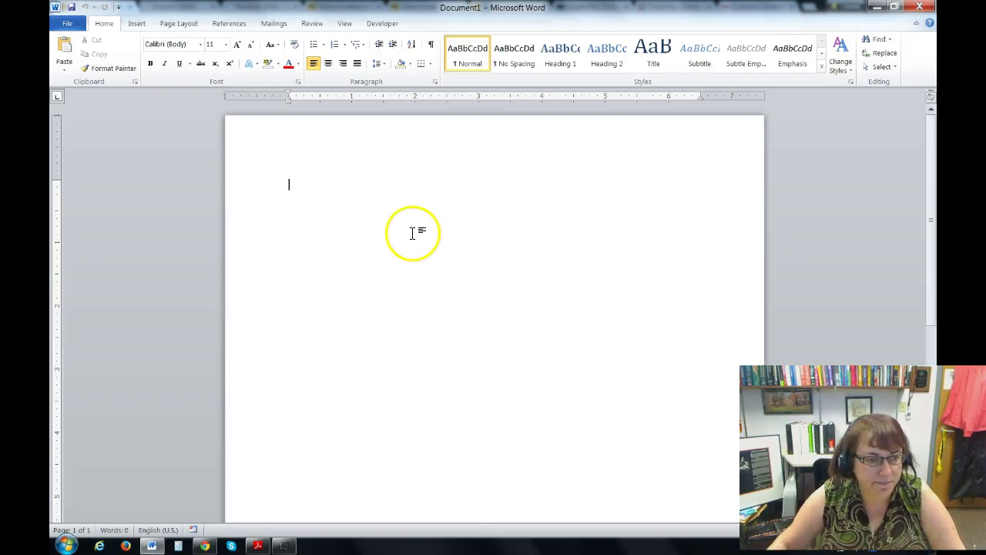
# - Set the document font to Times New Roman, size 12
pyautogui.click(201, 45)
pyautogui.click(205, 119)
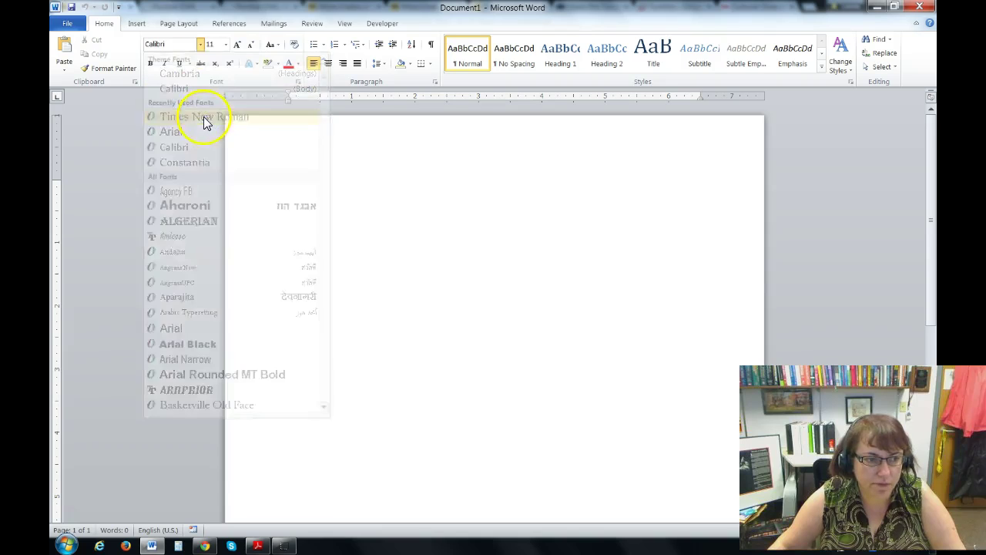
pyautogui.click(226, 44)
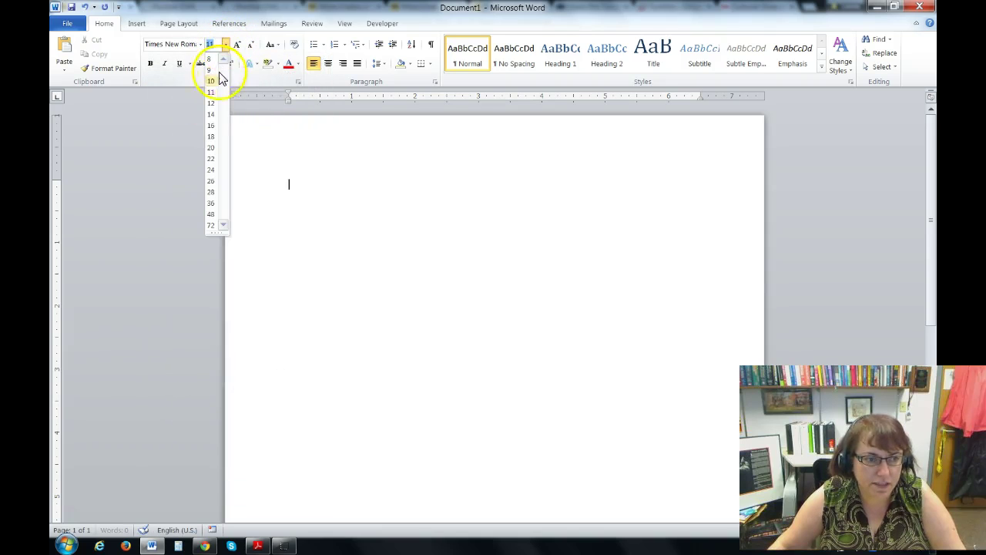
pyautogui.click(213, 103)
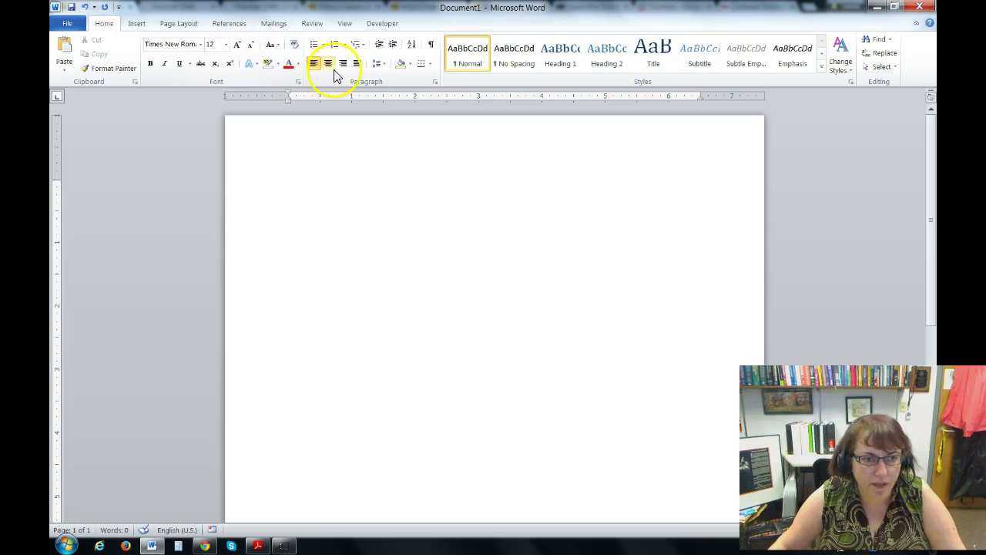
# - Apply the Normal margin preset, 1 inch on every side
pyautogui.click(171, 24)
pyautogui.click(138, 55)
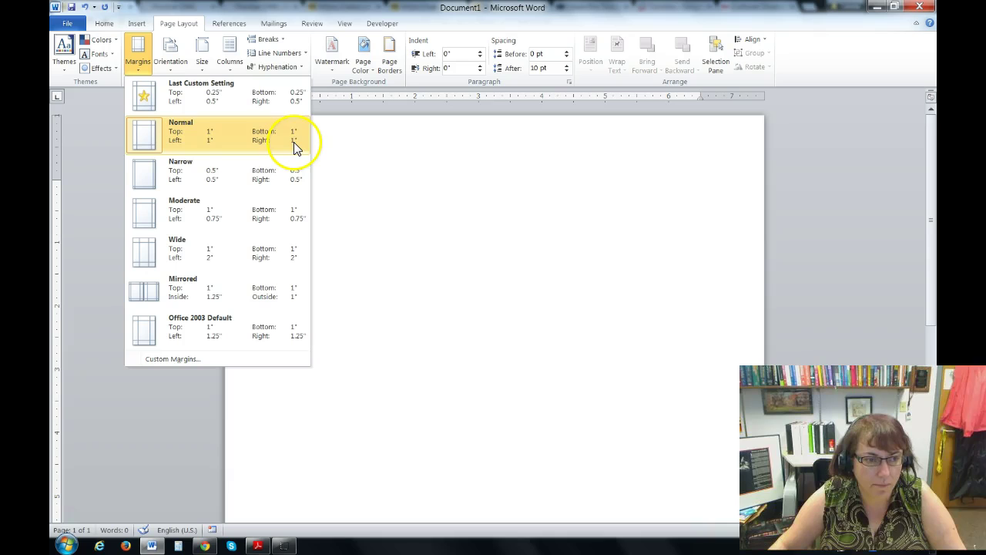
pyautogui.click(131, 134)
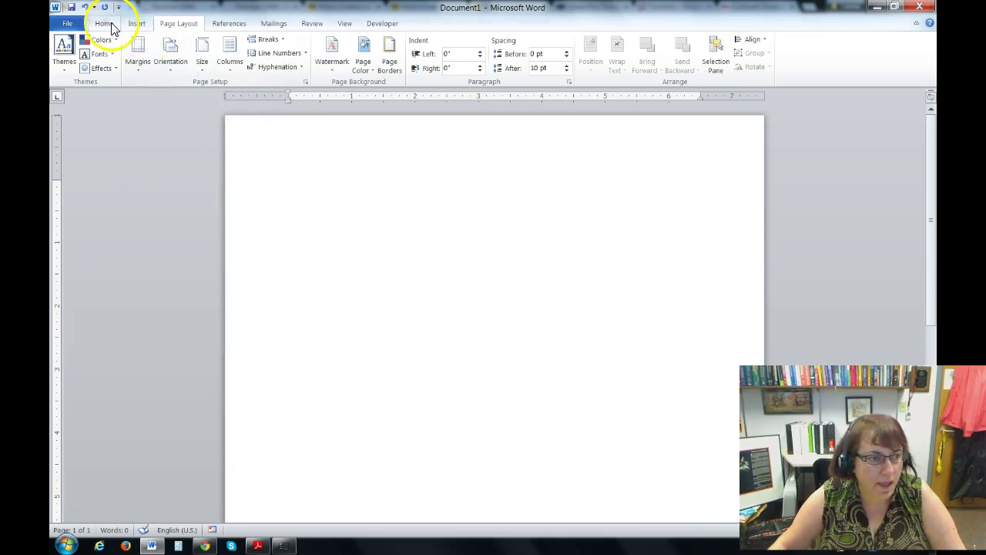
pyautogui.click(106, 23)
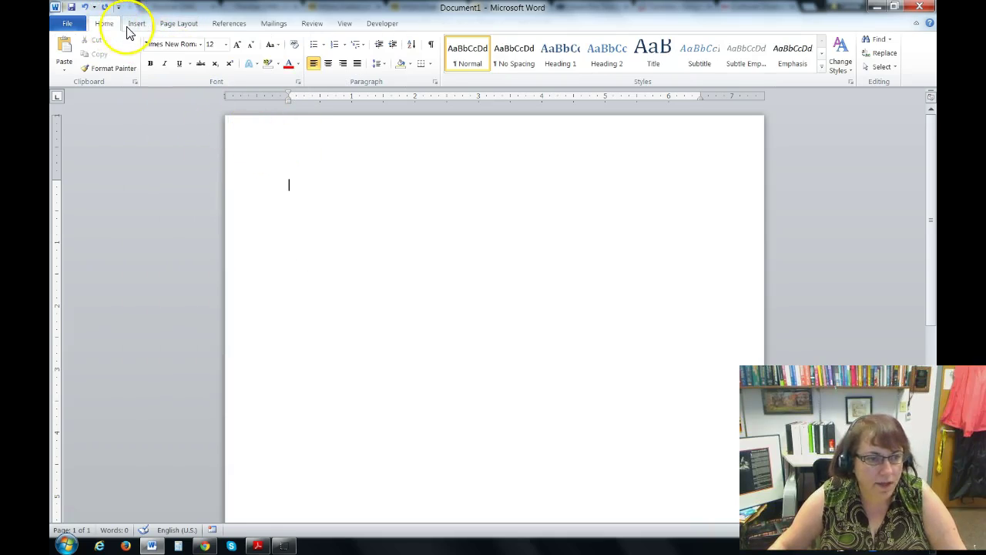
# - Set line spacing to 2.0 and remove the space after paragraphs
pyautogui.click(385, 69)
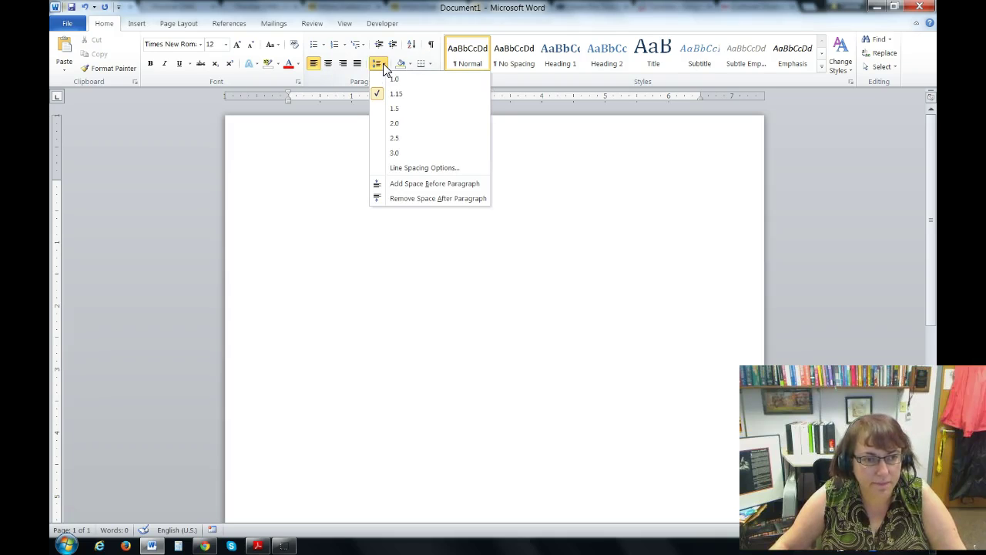
pyautogui.click(378, 125)
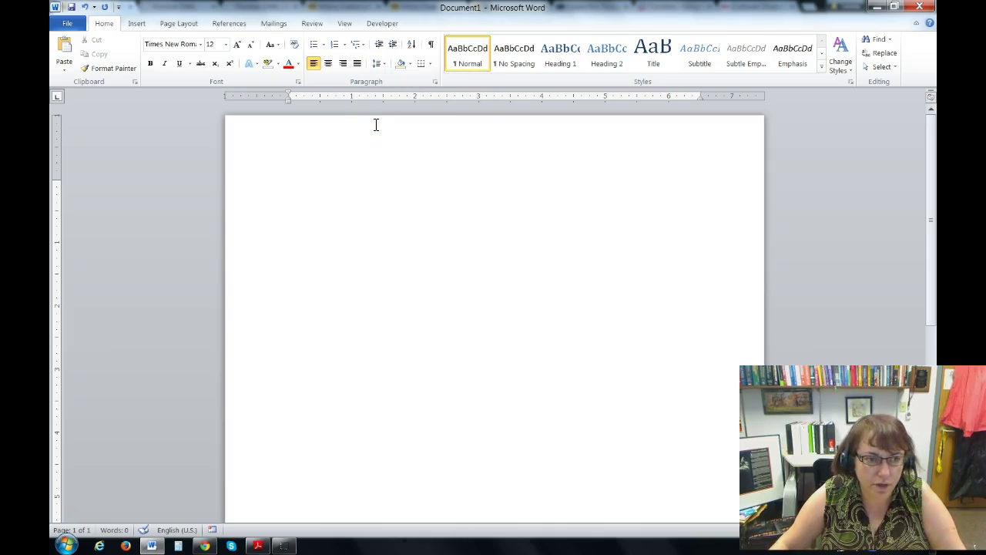
pyautogui.click(385, 66)
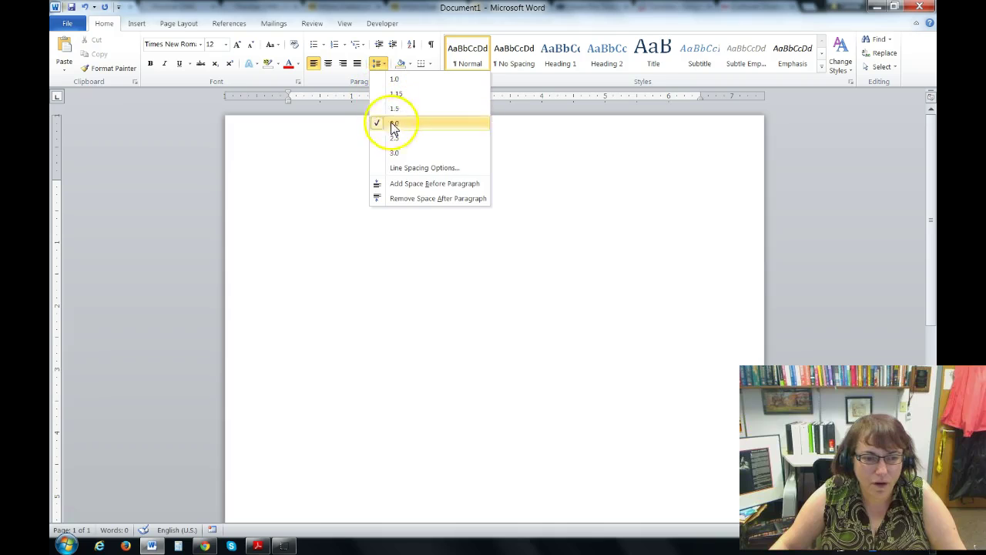
pyautogui.click(398, 200)
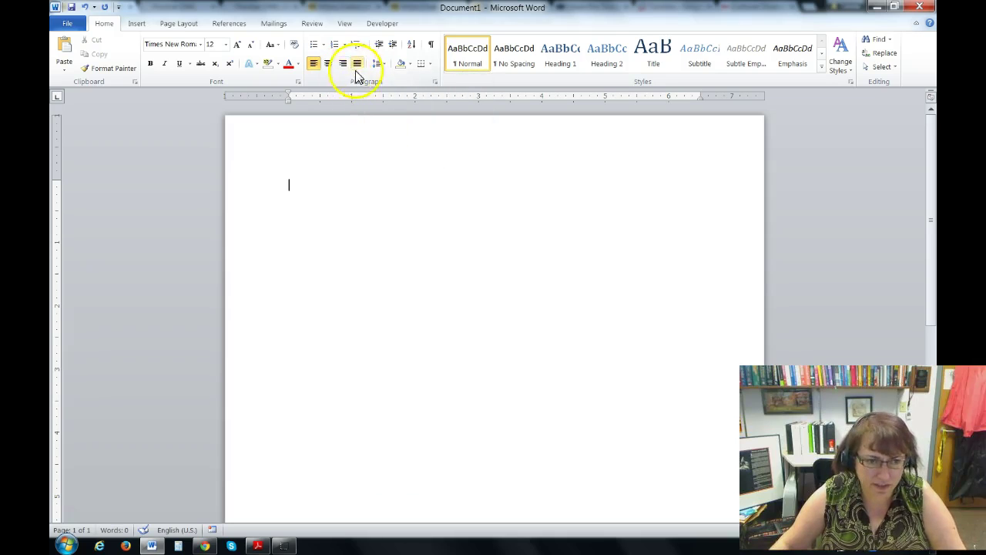
pyautogui.click(388, 71)
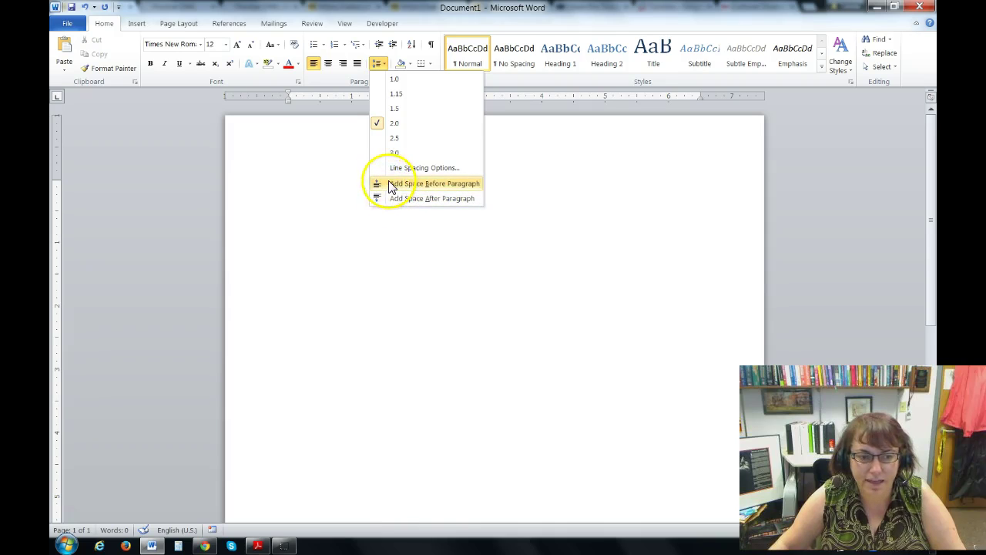
pyautogui.click(394, 123)
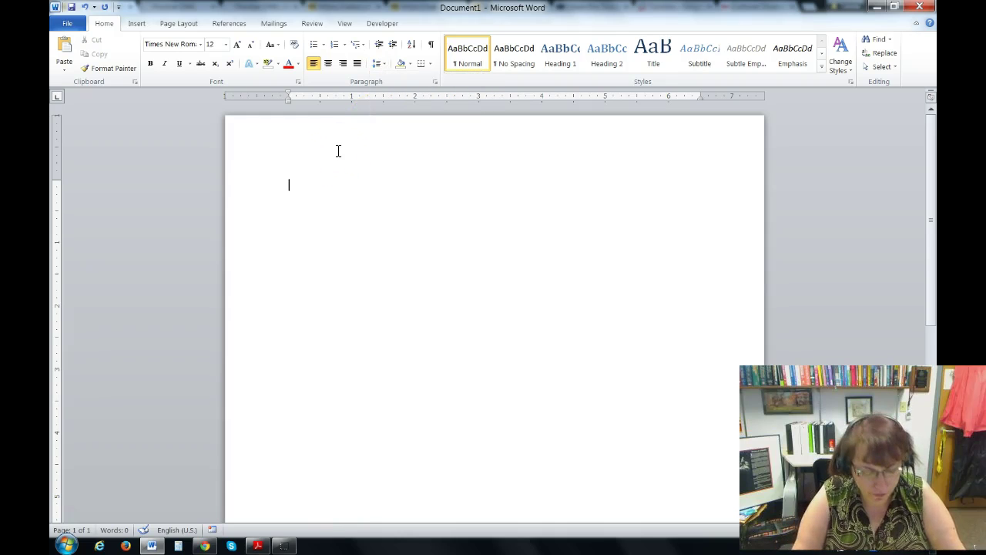